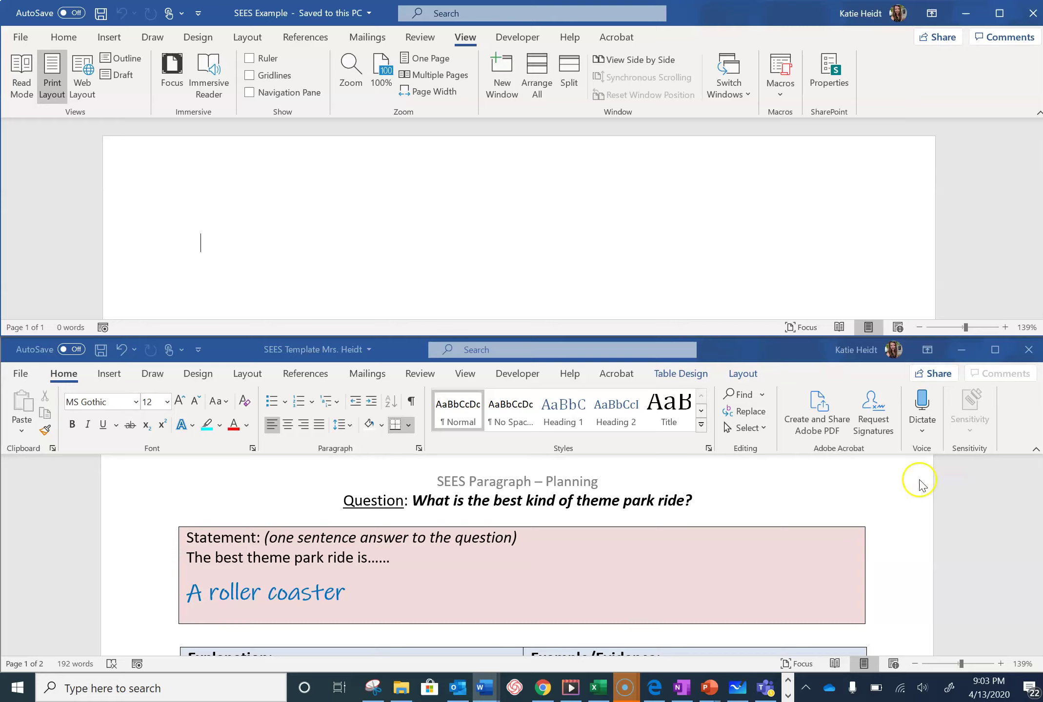
# - Scroll through the planning template to review the graphic organizer notes
pyautogui.click(888, 523)
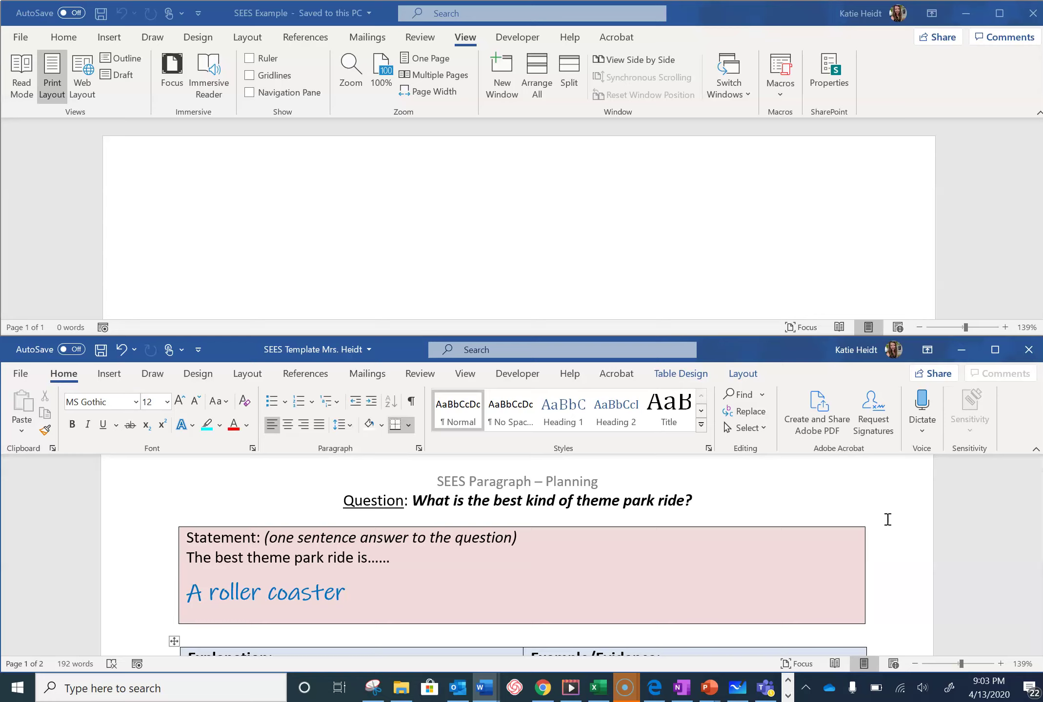
pyautogui.scroll(-1, 888, 519)
pyautogui.scroll(-4, 888, 520)
pyautogui.scroll(-3, 887, 519)
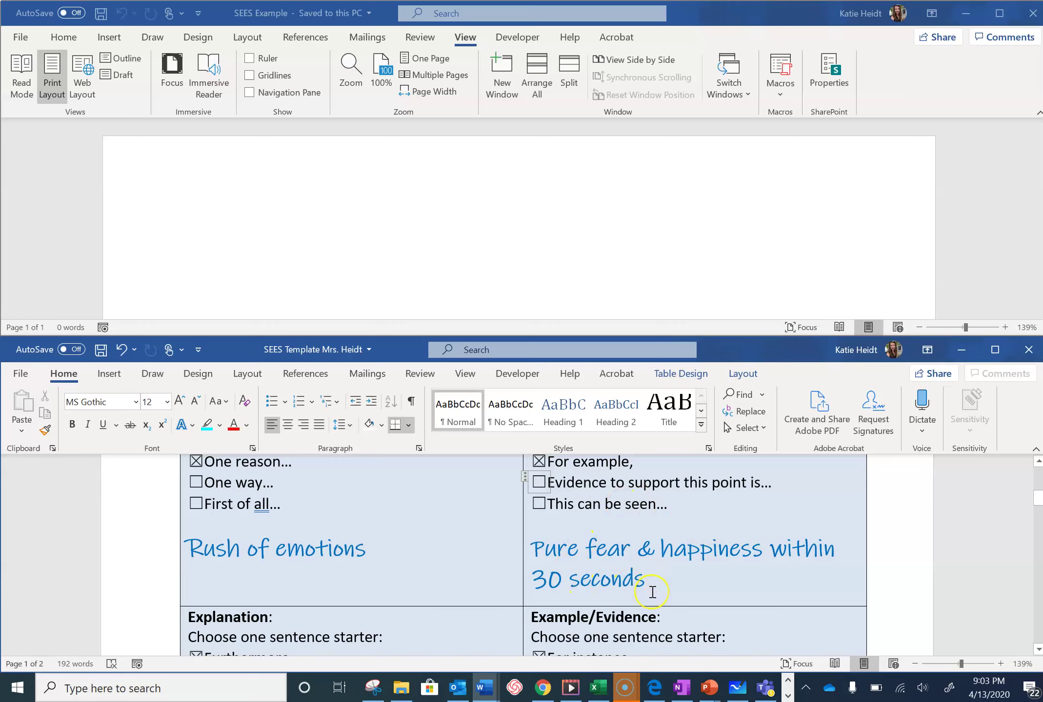
pyautogui.scroll(-5, 652, 592)
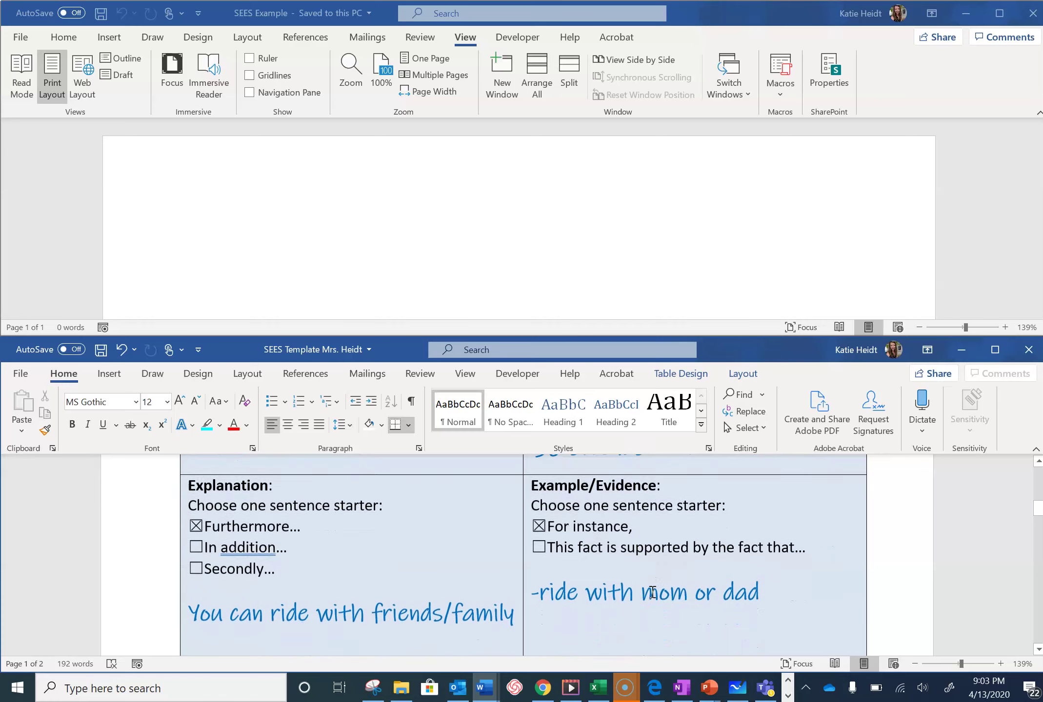
pyautogui.scroll(-2, 652, 592)
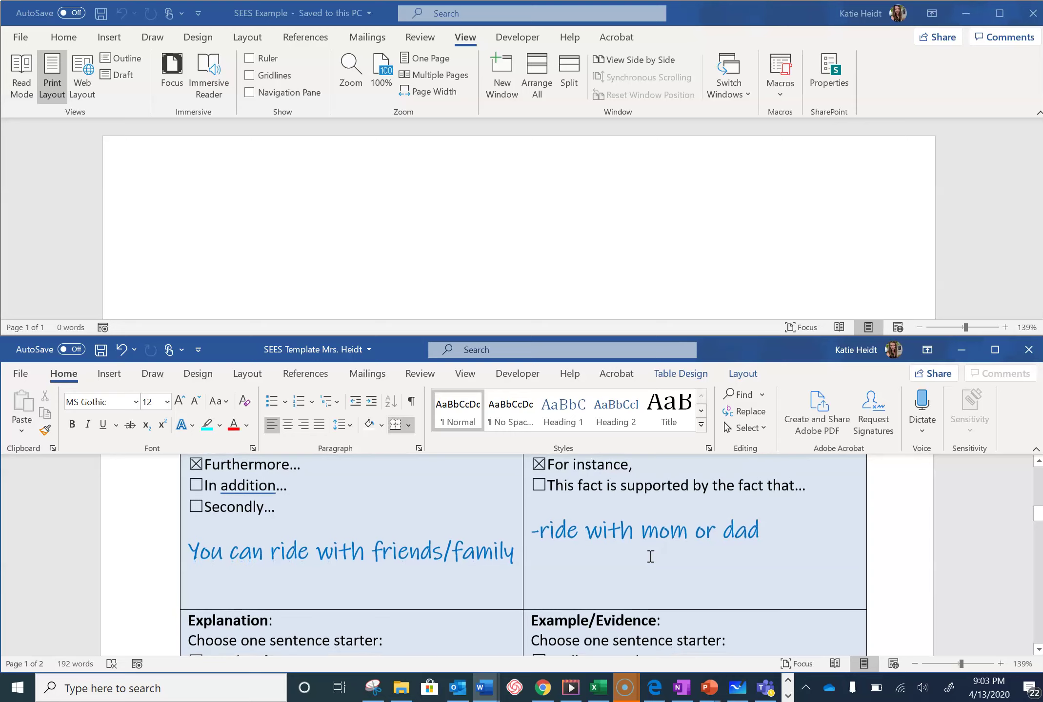
pyautogui.scroll(-6, 650, 556)
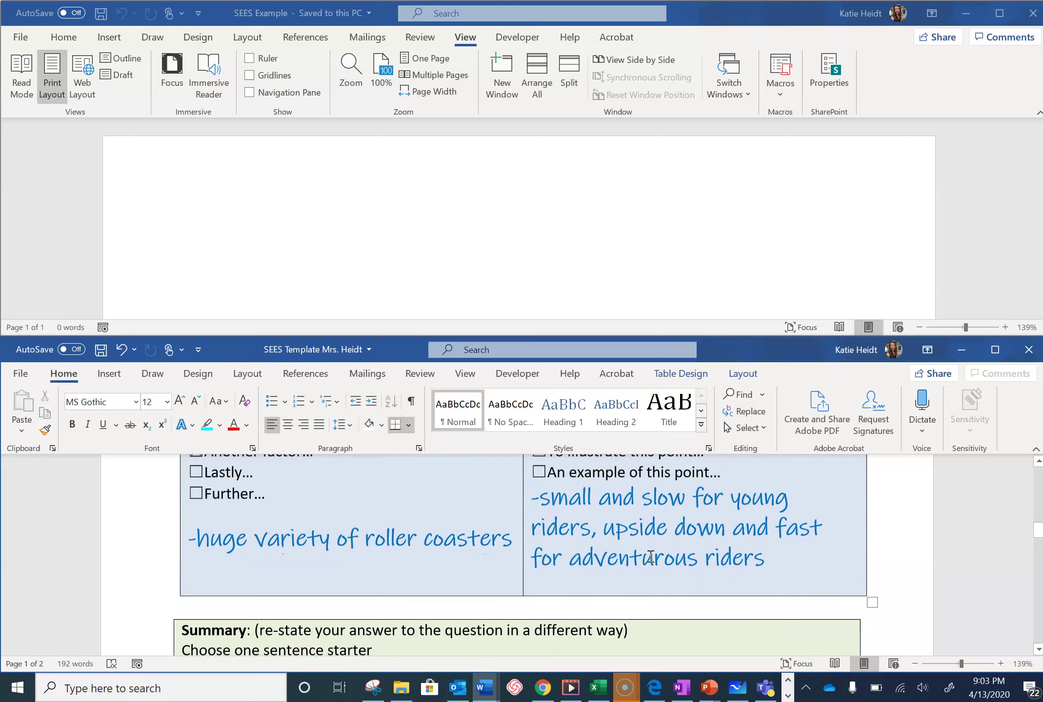
pyautogui.scroll(8, 650, 557)
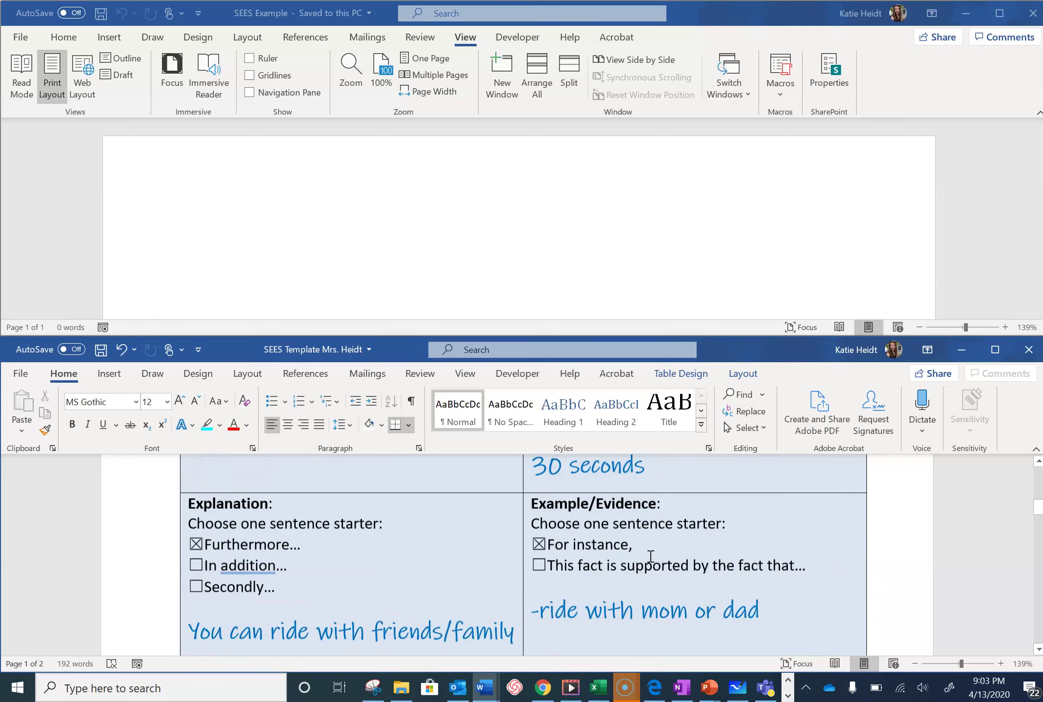
pyautogui.scroll(3, 650, 557)
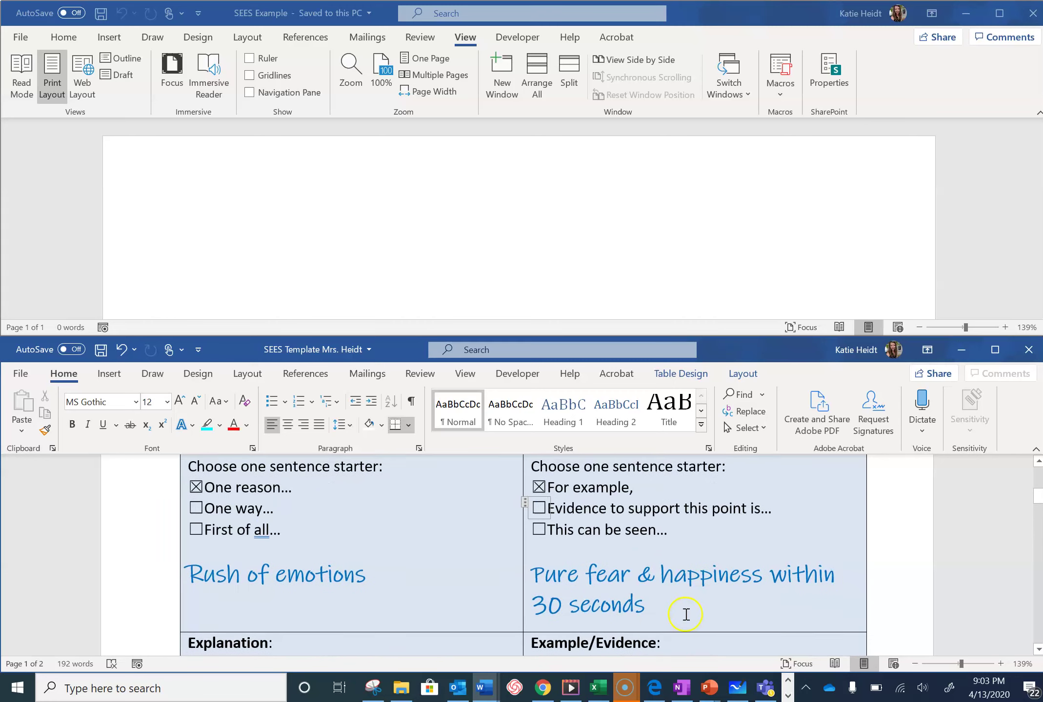
pyautogui.scroll(4, 595, 557)
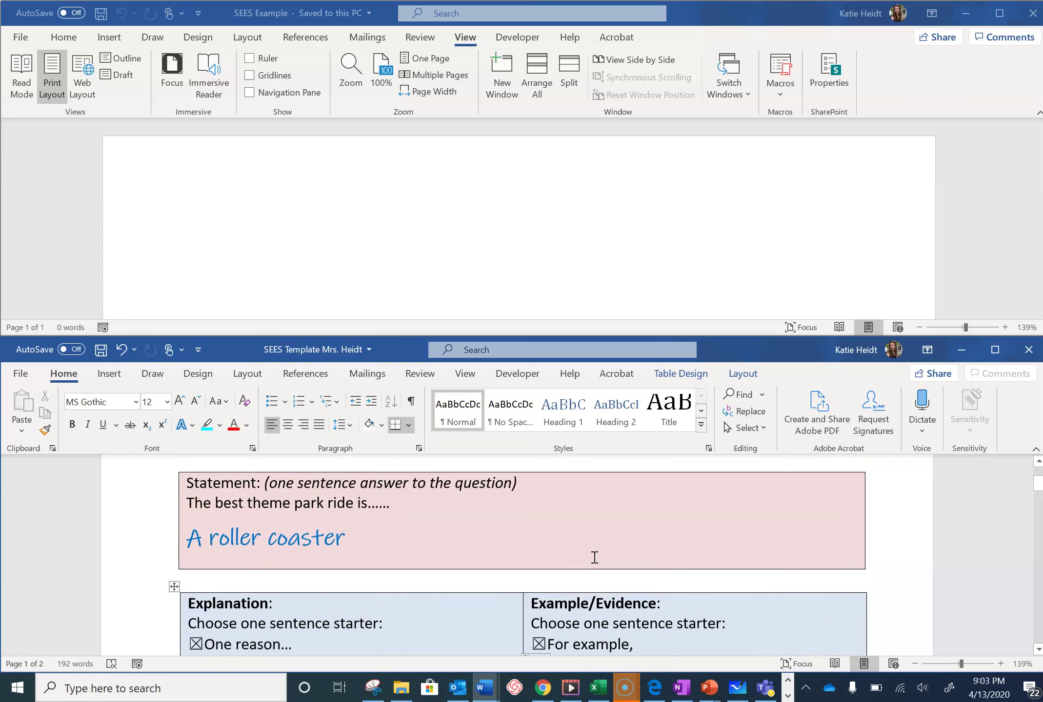
# - Select the Statement starter, then type 'The best theme park ride is a roller coaster' in SEES Example
pyautogui.click(434, 512)
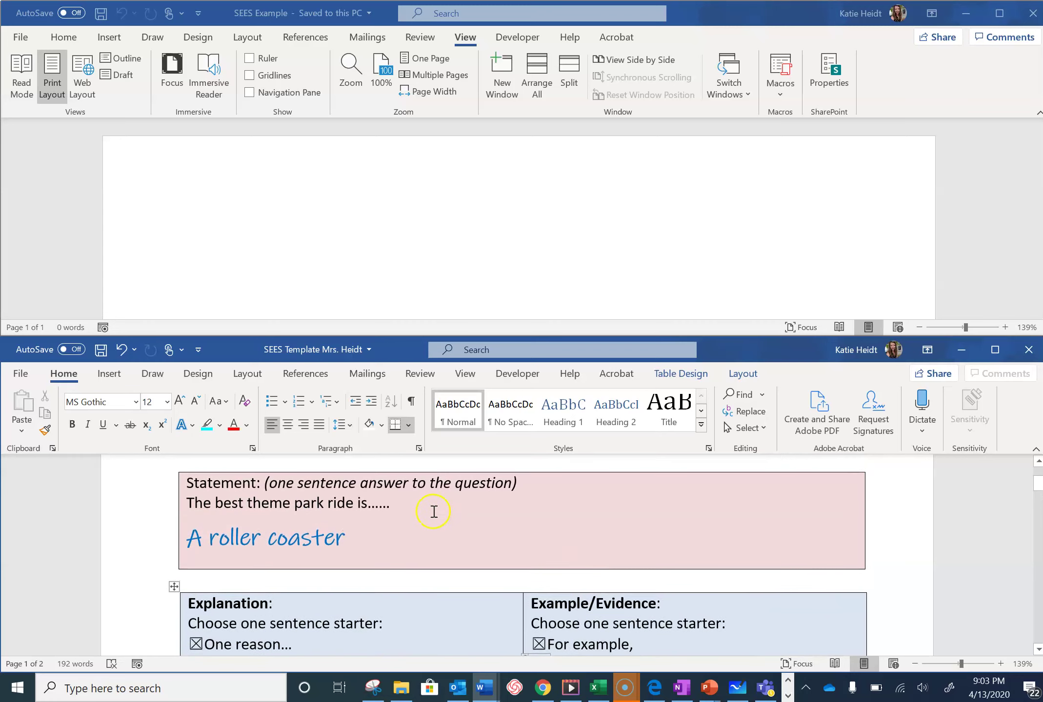
pyautogui.click(188, 506)
pyautogui.moveTo(188, 506); pyautogui.dragTo(390, 511)
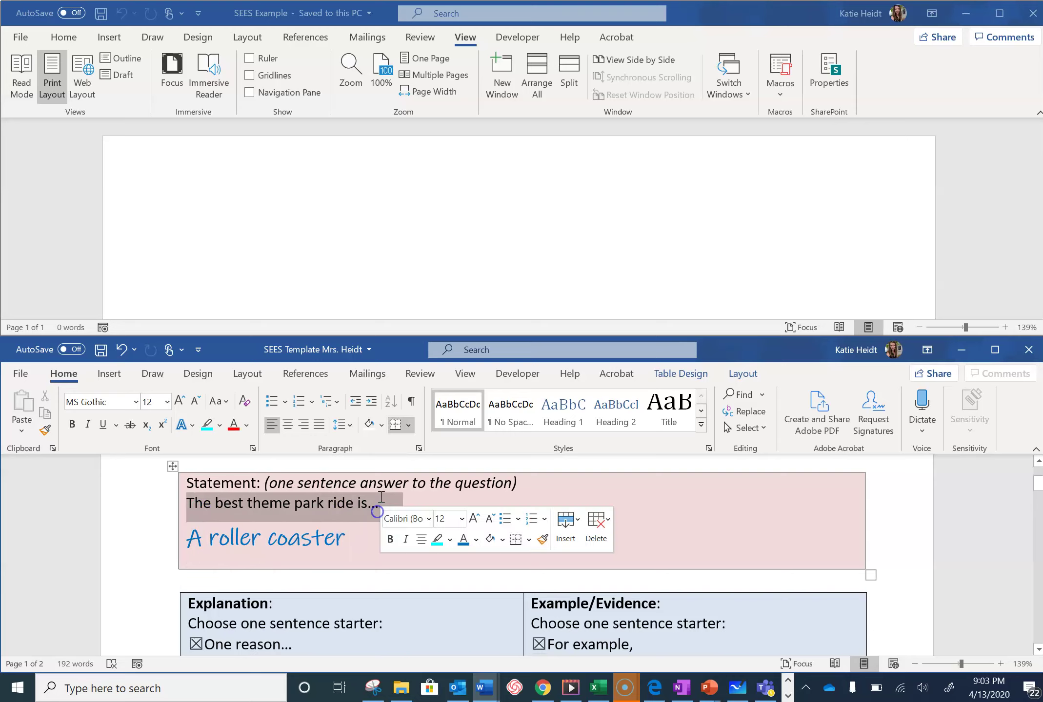
pyautogui.click(234, 219)
pyautogui.write('The best theme park ride is')
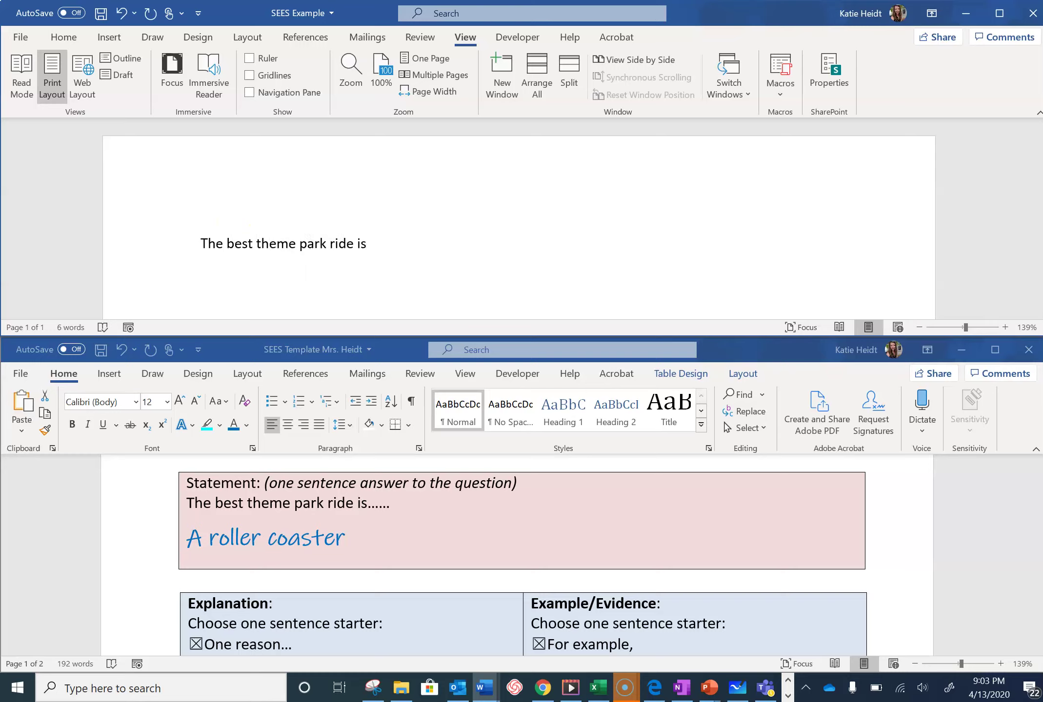
pyautogui.write(' a roller coaster.')
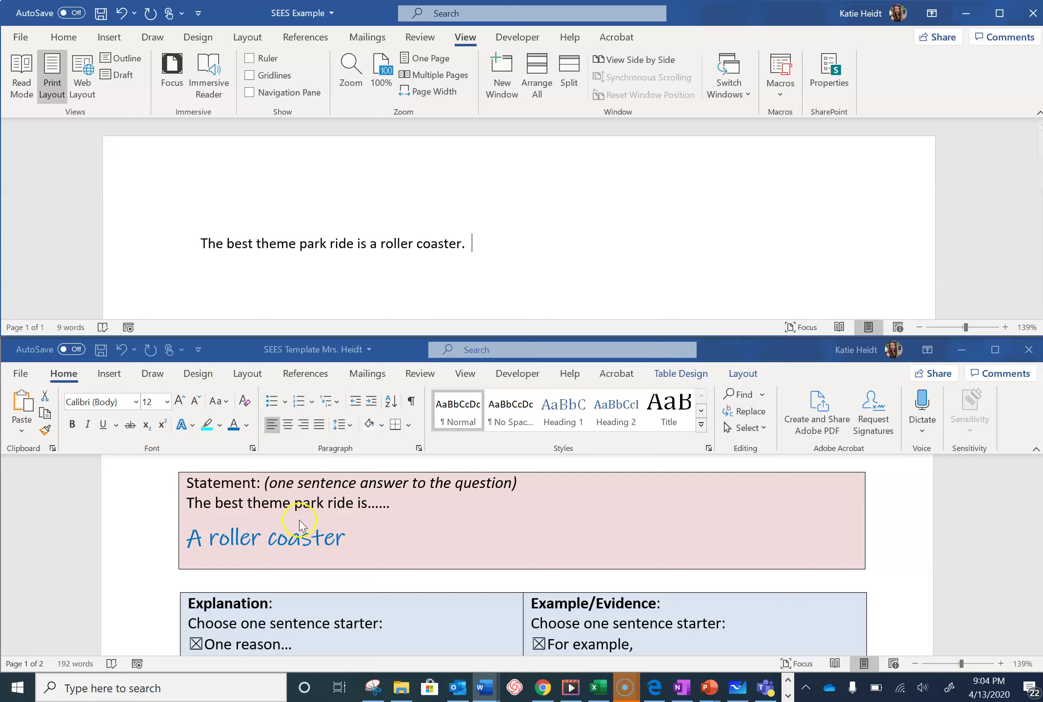
pyautogui.scroll(2, 385, 546)
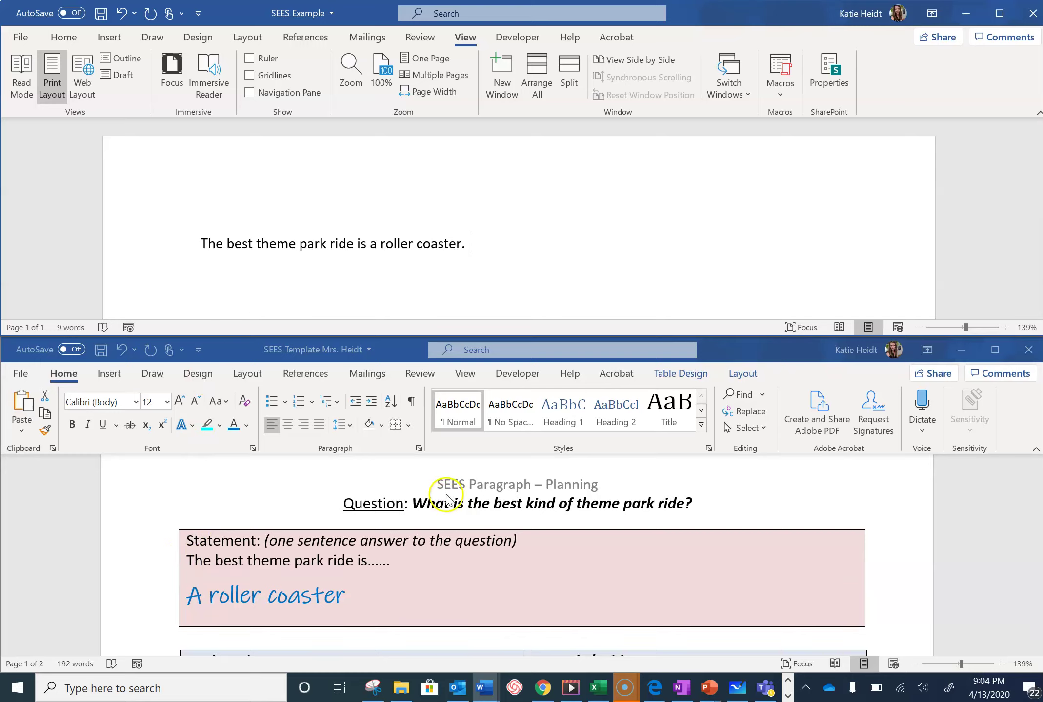
pyautogui.scroll(-3, 443, 532)
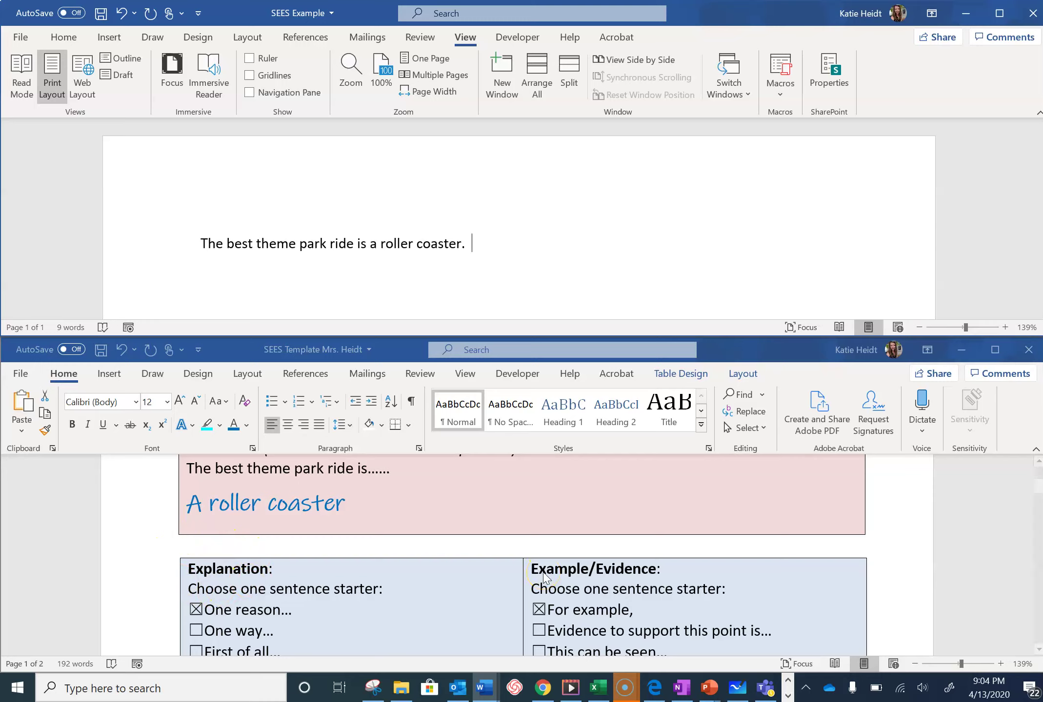
pyautogui.scroll(-1, 434, 626)
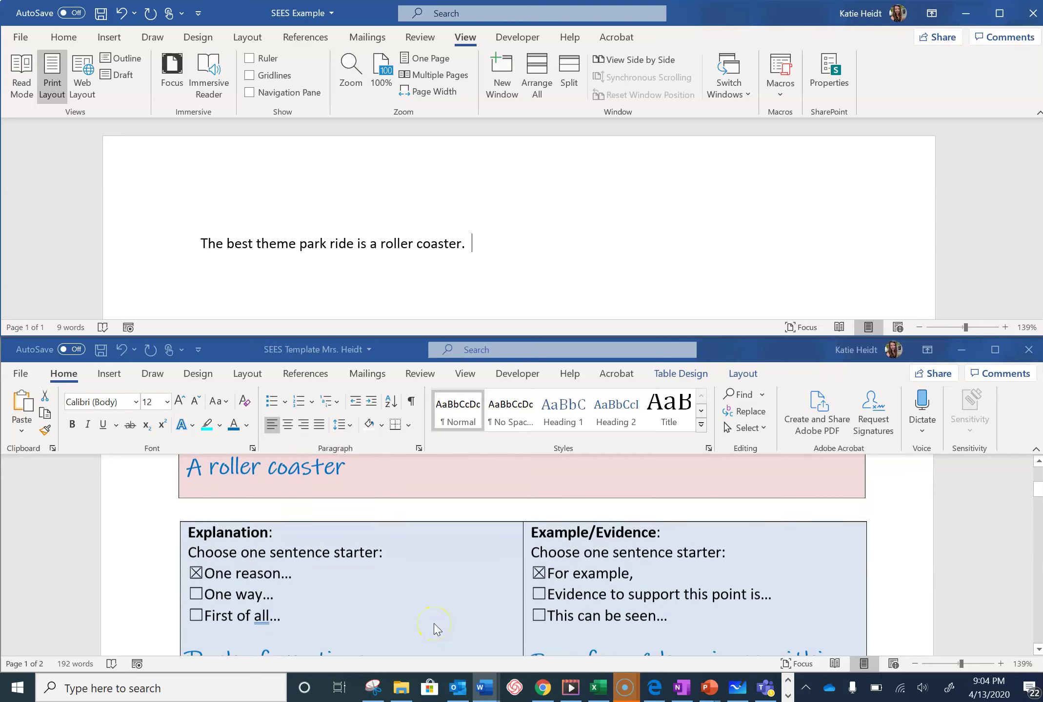
pyautogui.scroll(-1, 450, 571)
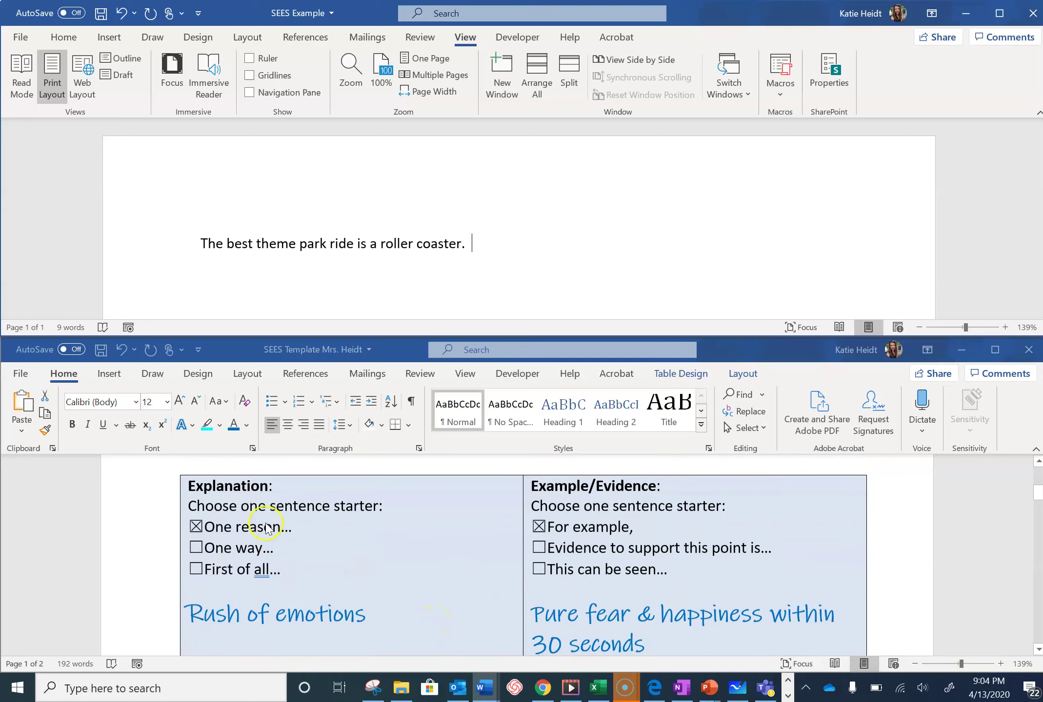
pyautogui.click(209, 527)
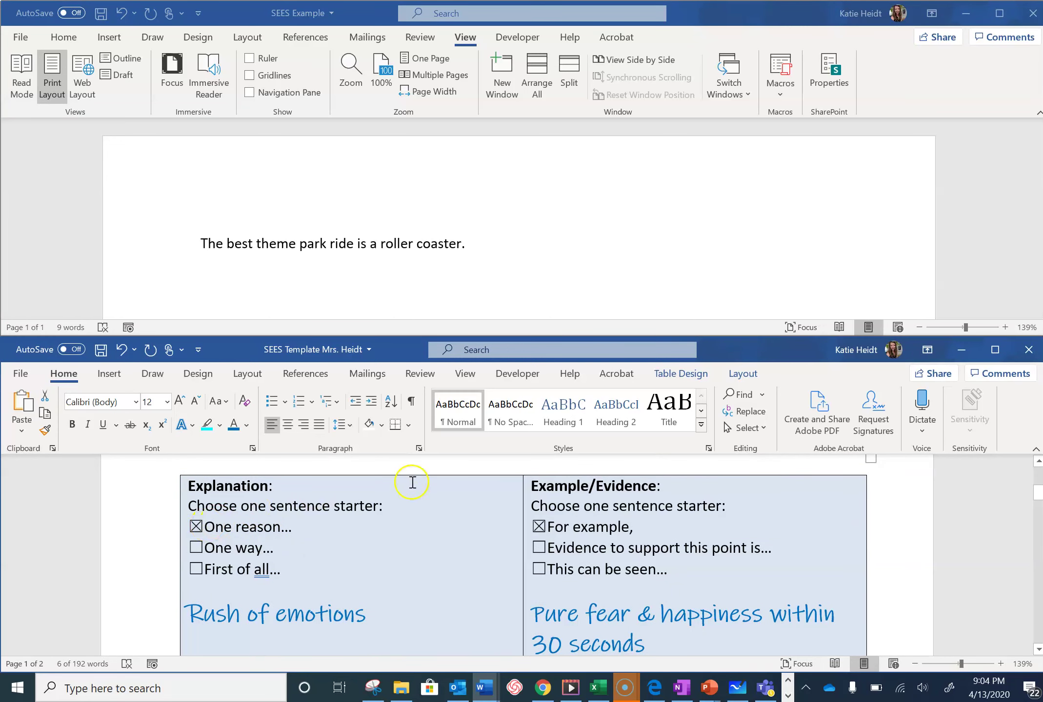
# - After the statement, type 'One reason a roller coaster is the best theme park ride is you experience a rush of emotions'
pyautogui.click(513, 244)
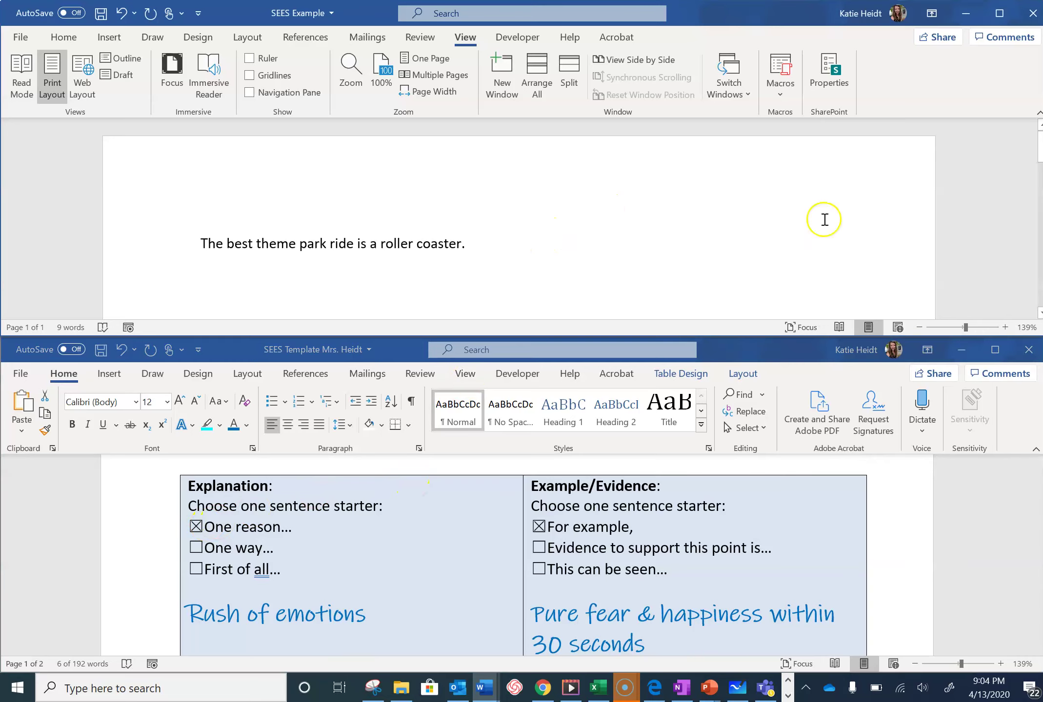
pyautogui.write('One reason')
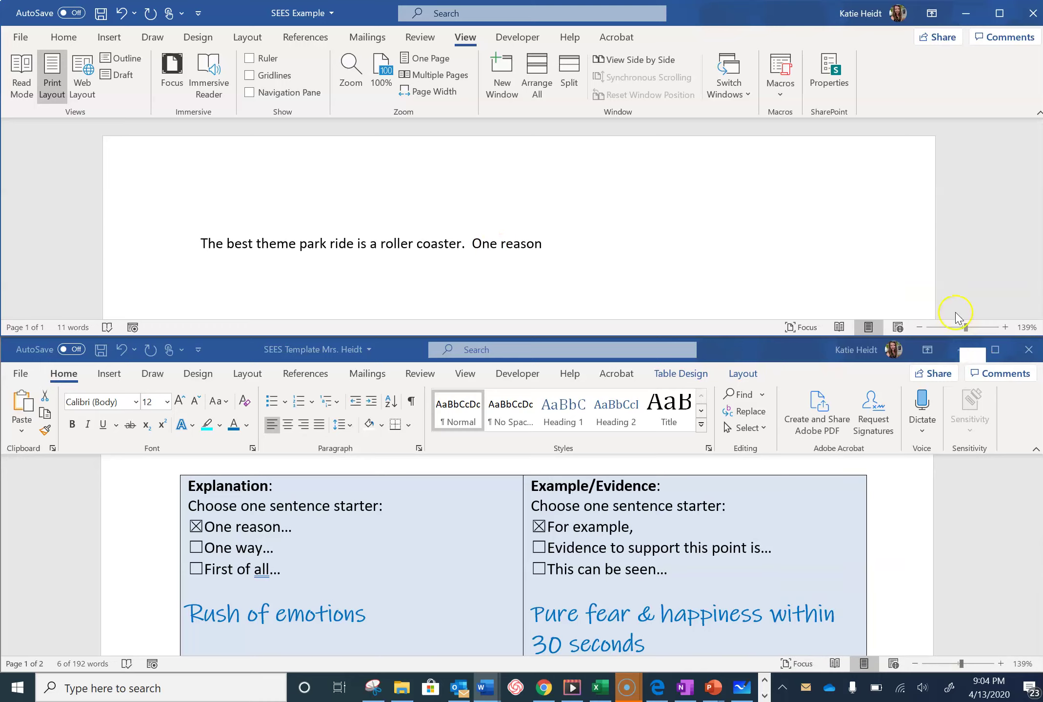
pyautogui.write('a roller coaster')
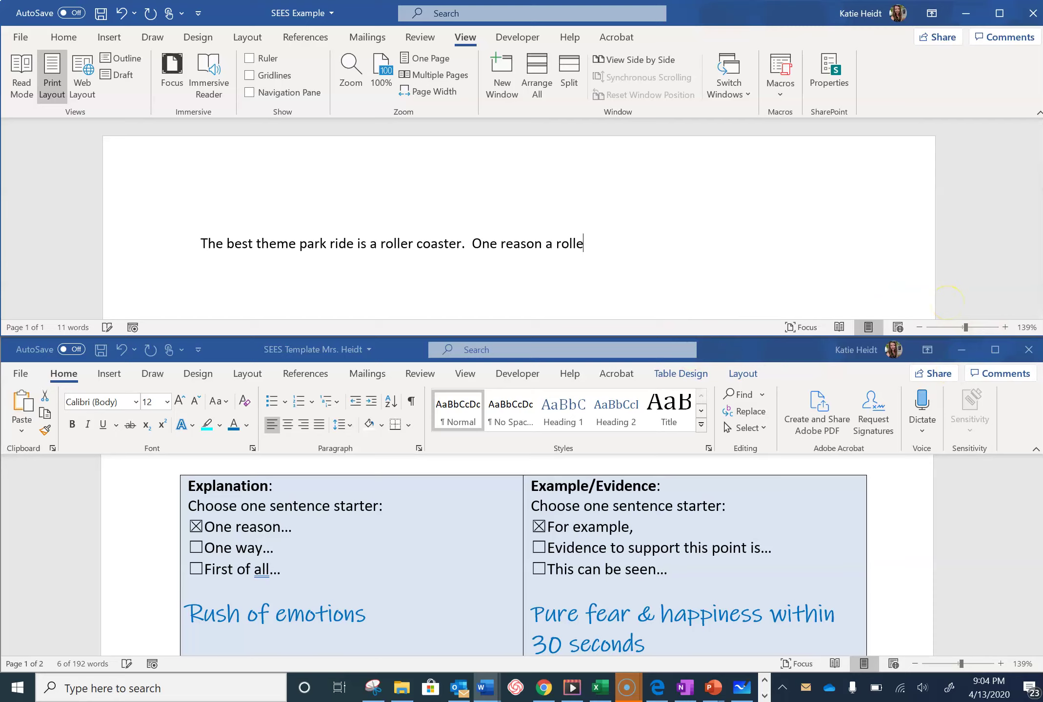
pyautogui.write(' is the best them')
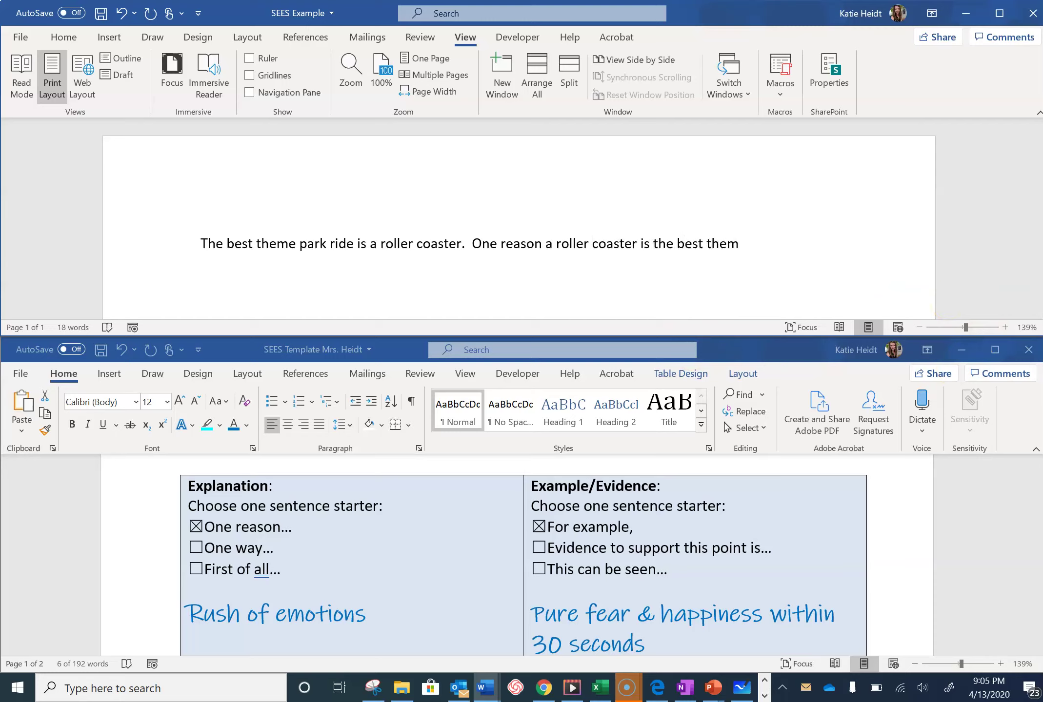
pyautogui.write('e park ride is you experie')
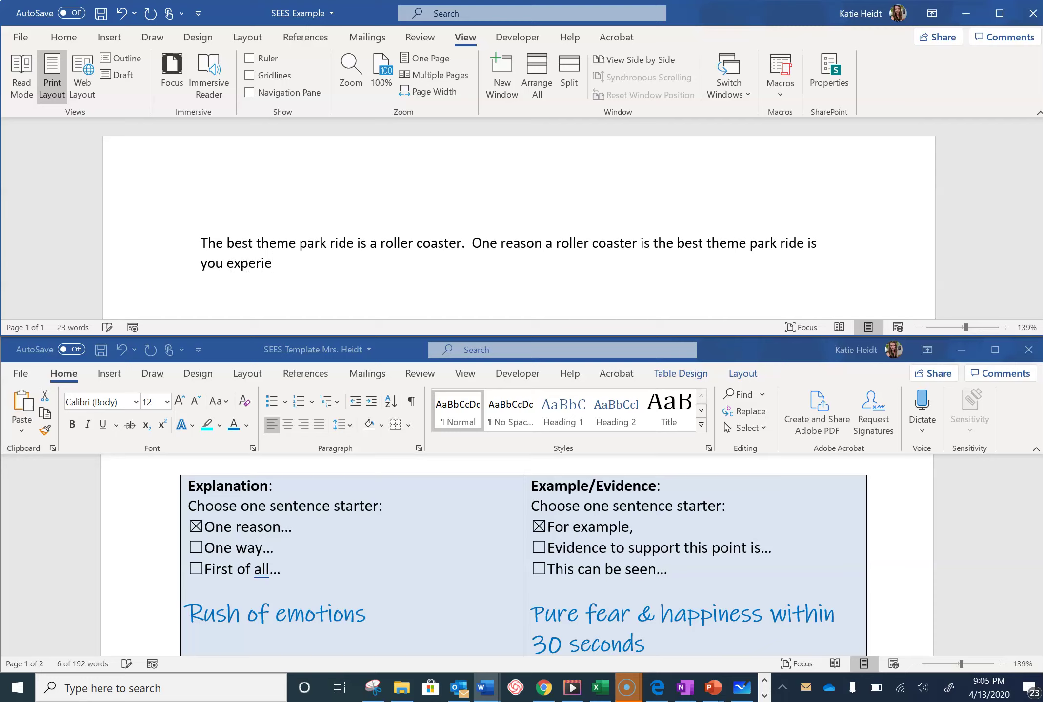
pyautogui.write('nce a rush of emotions.')
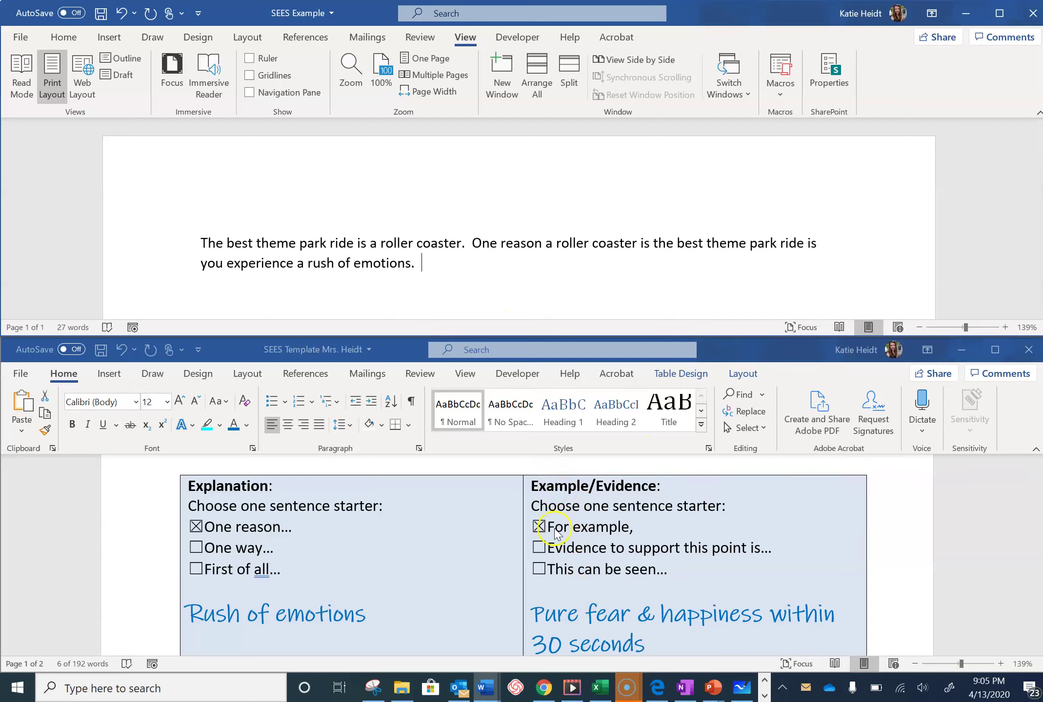
# - Append 'For example, you will experience pure fear and happiness within thirty seconds.', fixing the typos
pyautogui.moveTo(532, 527); pyautogui.dragTo(642, 528)
pyautogui.click(427, 265)
pyautogui.write('For ')
pyautogui.write('examp')
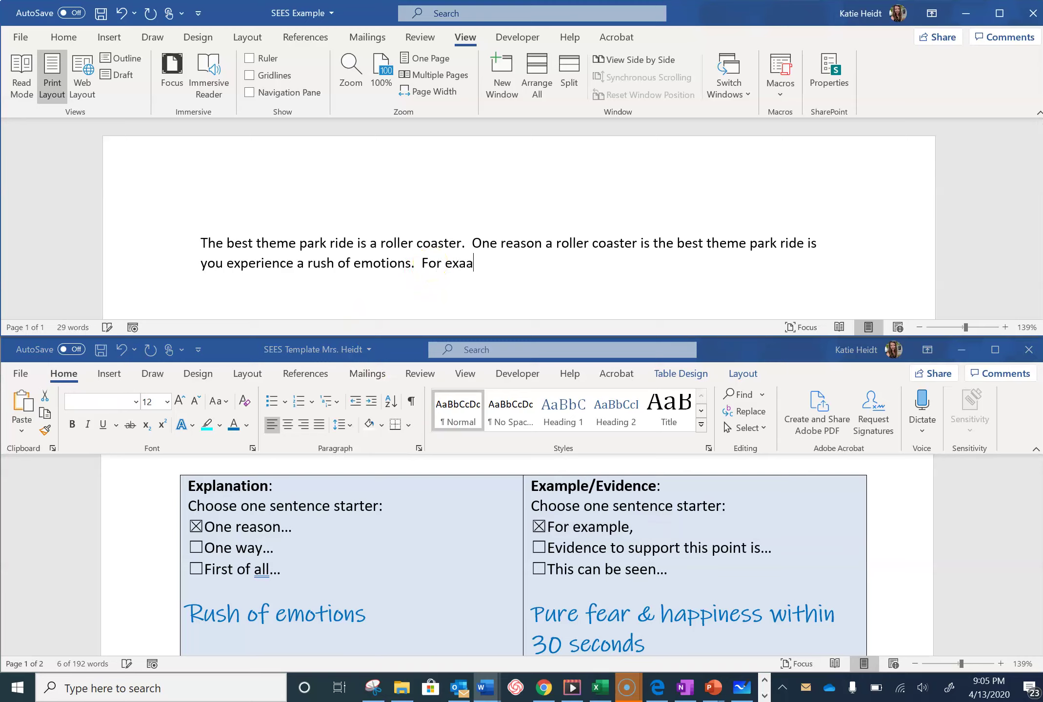
pyautogui.write('le')
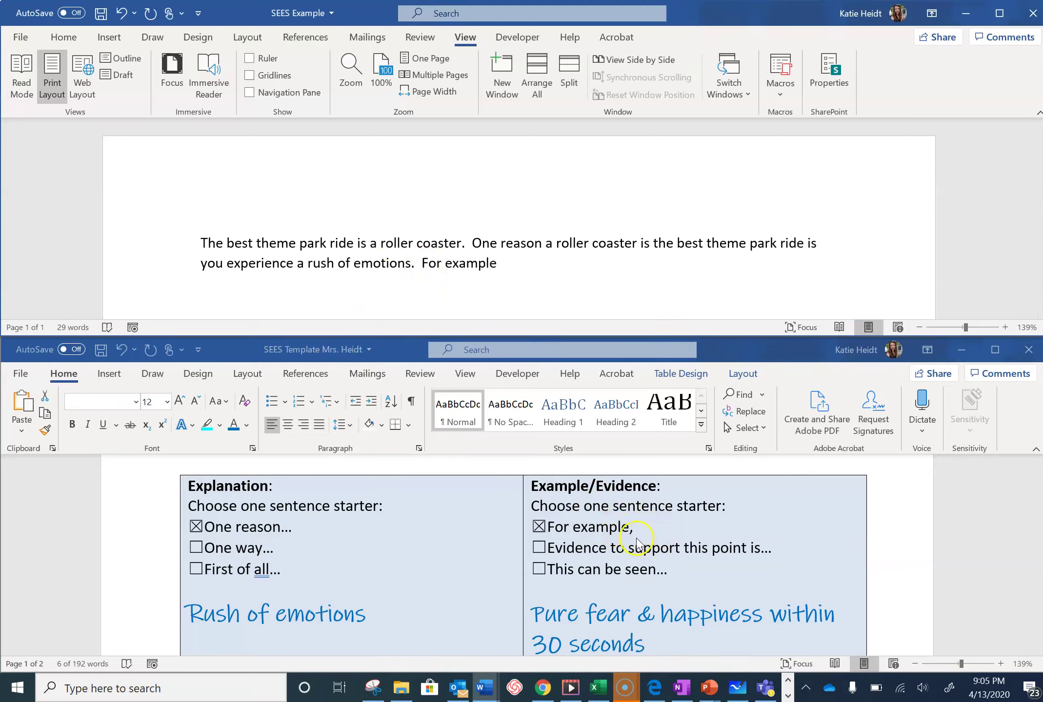
pyautogui.write(', you c')
pyautogui.press('BackSpace')
pyautogui.write('will experience pure fear and happine')
pyautogui.press('BackSpace')
pyautogui.write('ness within thir')
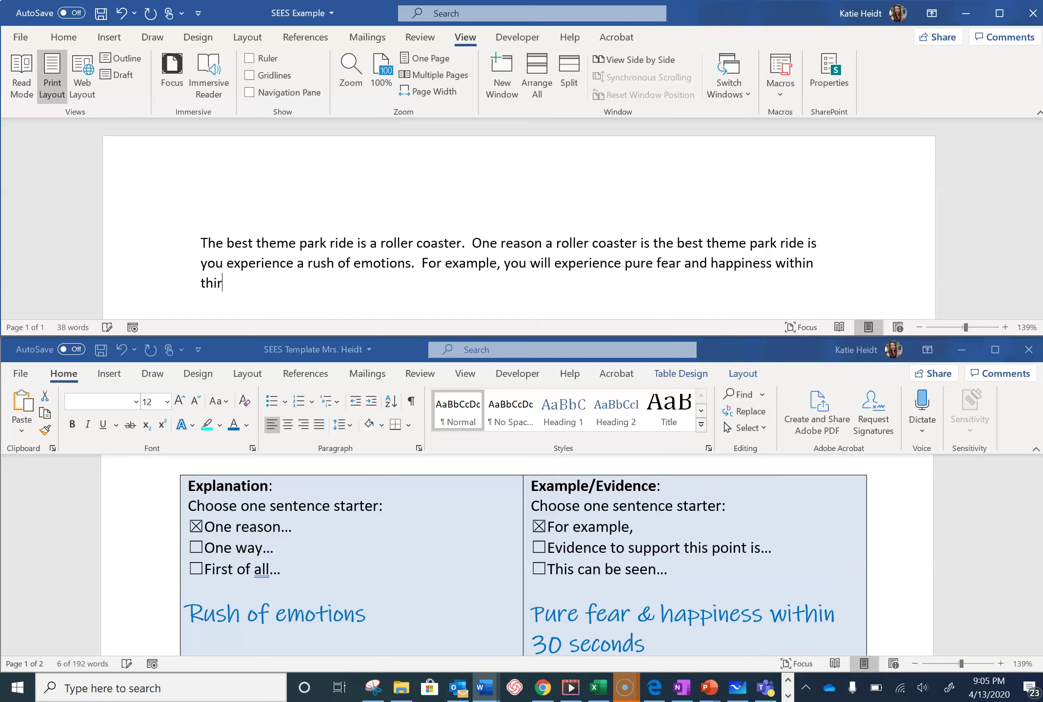
pyautogui.write('ty seconds')
pyautogui.press('BackSpace')
pyautogui.write('ds.')
# - Scroll the SEES Template down to the Summary box and make the template window active
pyautogui.scroll(-1, 272, 557)
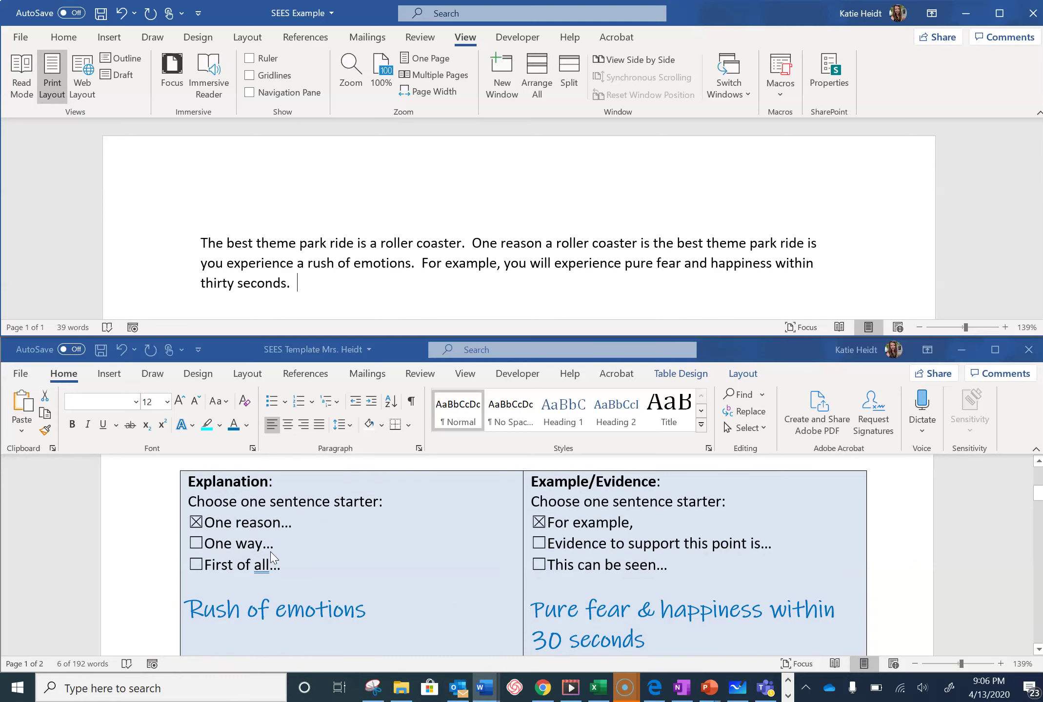
pyautogui.scroll(-3, 272, 558)
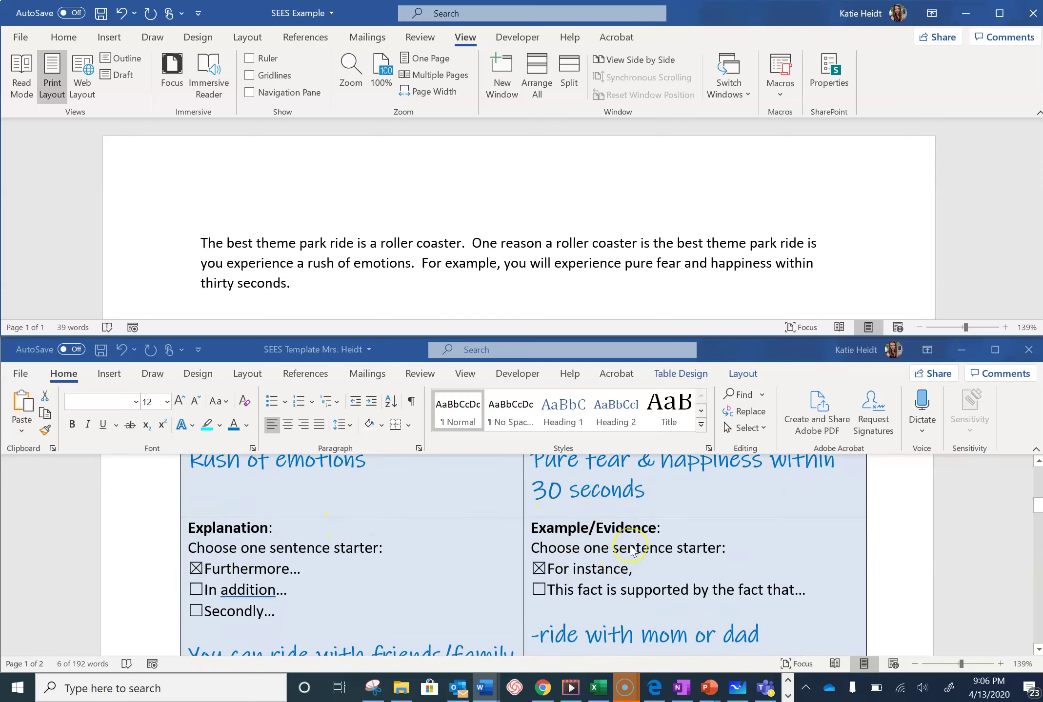
pyautogui.scroll(-1, 633, 550)
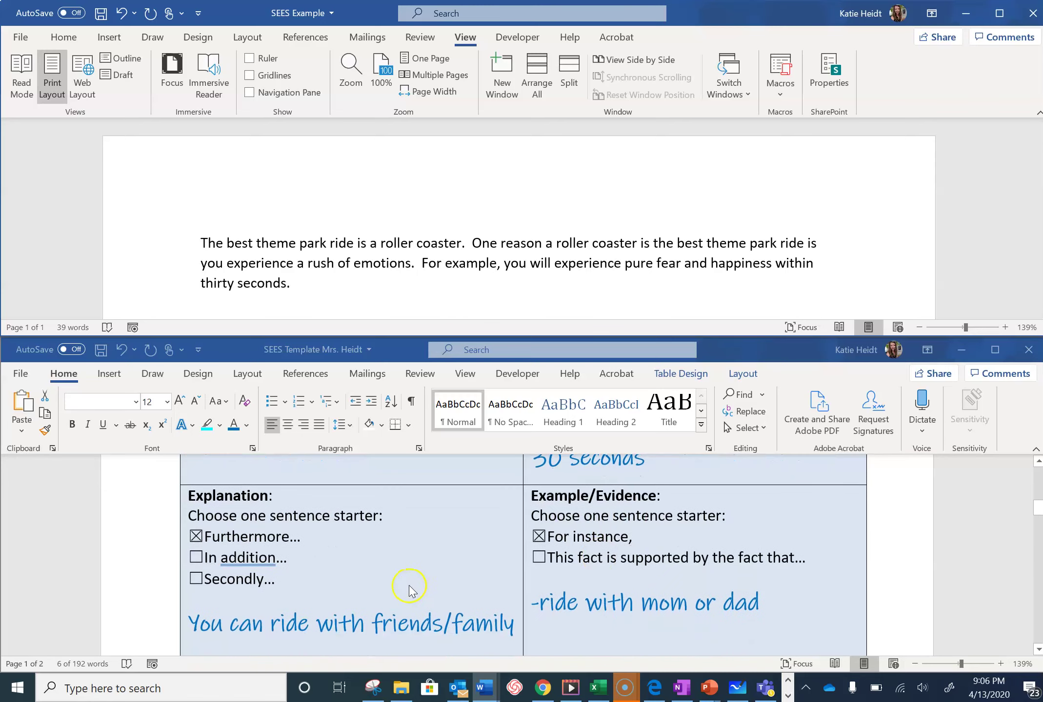
pyautogui.scroll(-1, 410, 590)
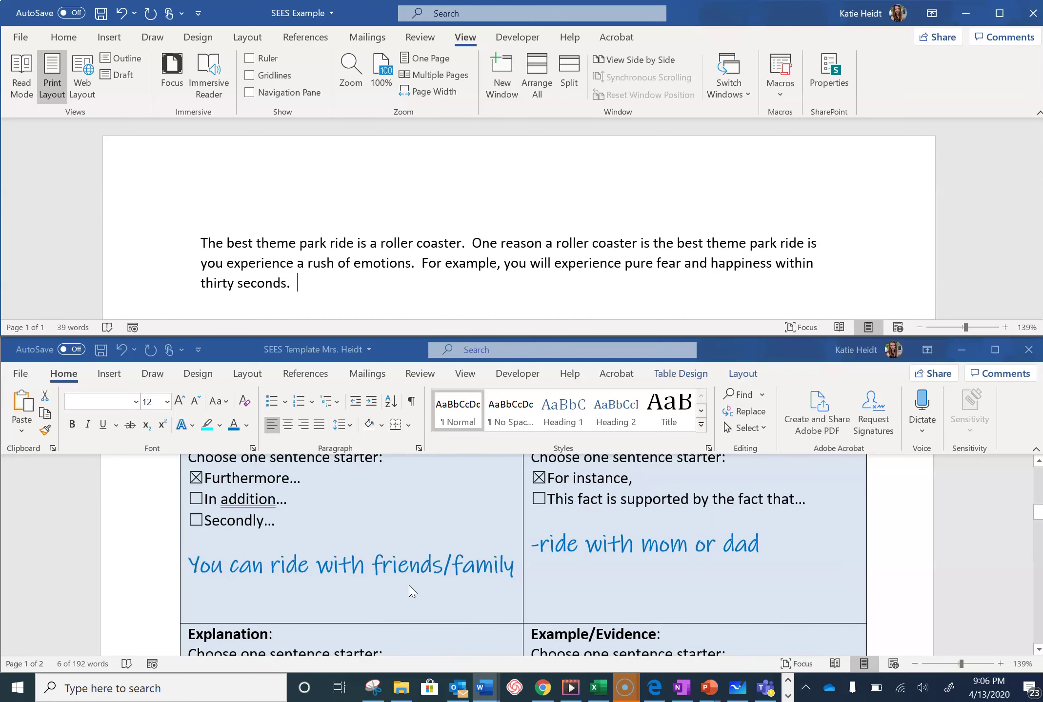
pyautogui.scroll(-1, 413, 591)
pyautogui.scroll(-1, 412, 591)
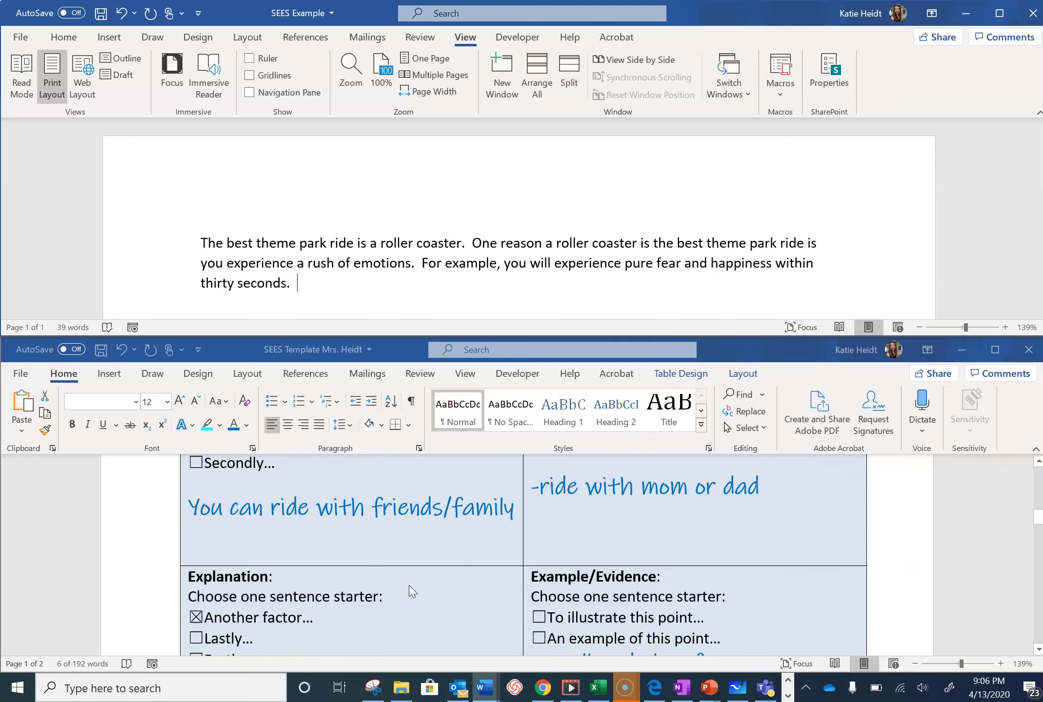
pyautogui.scroll(-2, 411, 590)
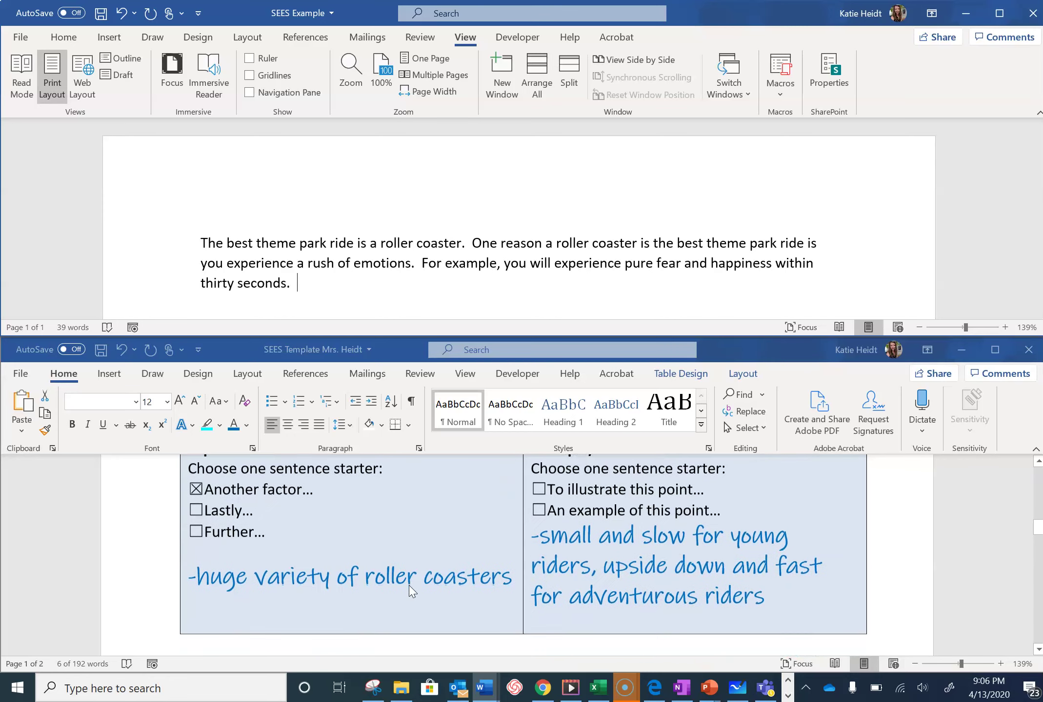
pyautogui.scroll(-2, 410, 591)
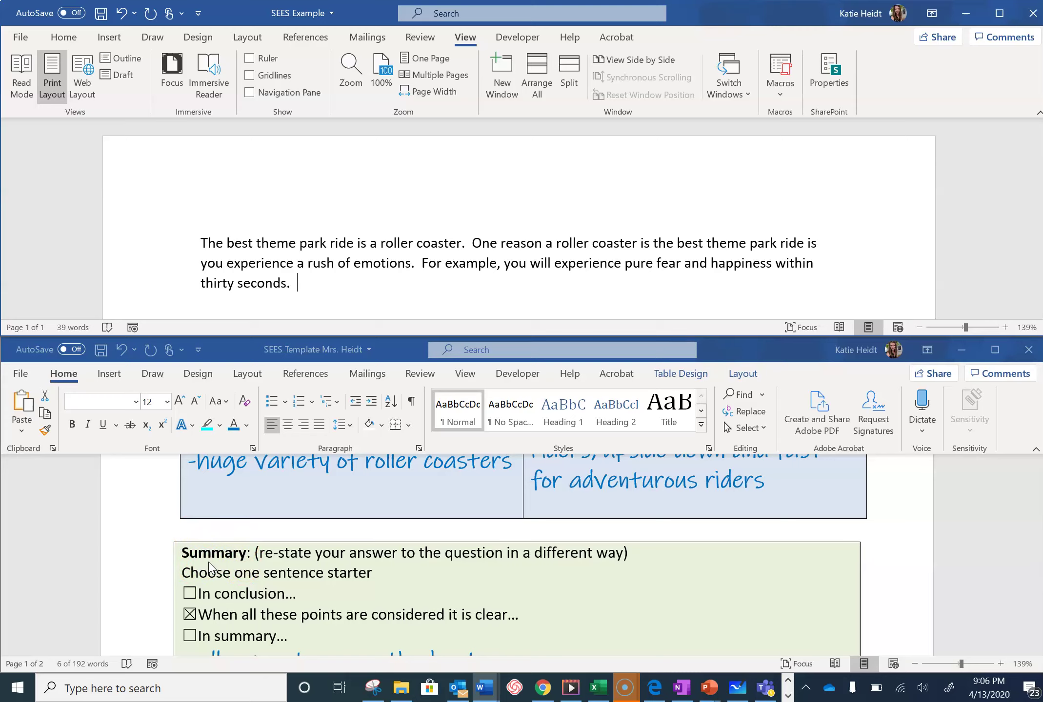
pyautogui.scroll(-2, 209, 565)
pyautogui.scroll(-1, 208, 566)
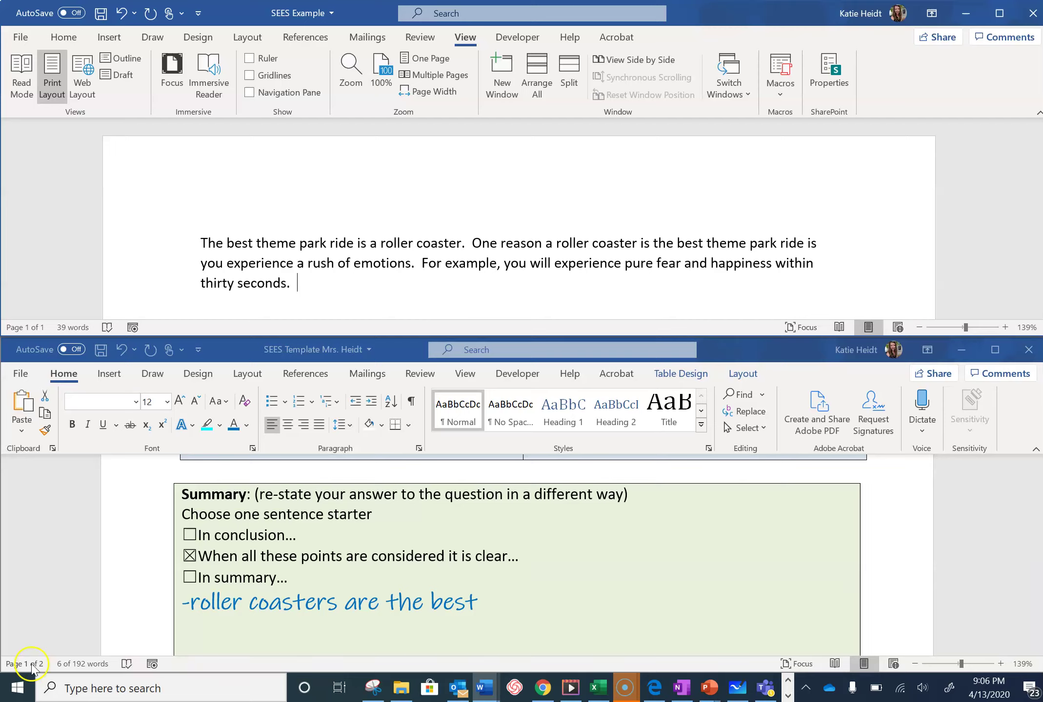
pyautogui.click(76, 634)
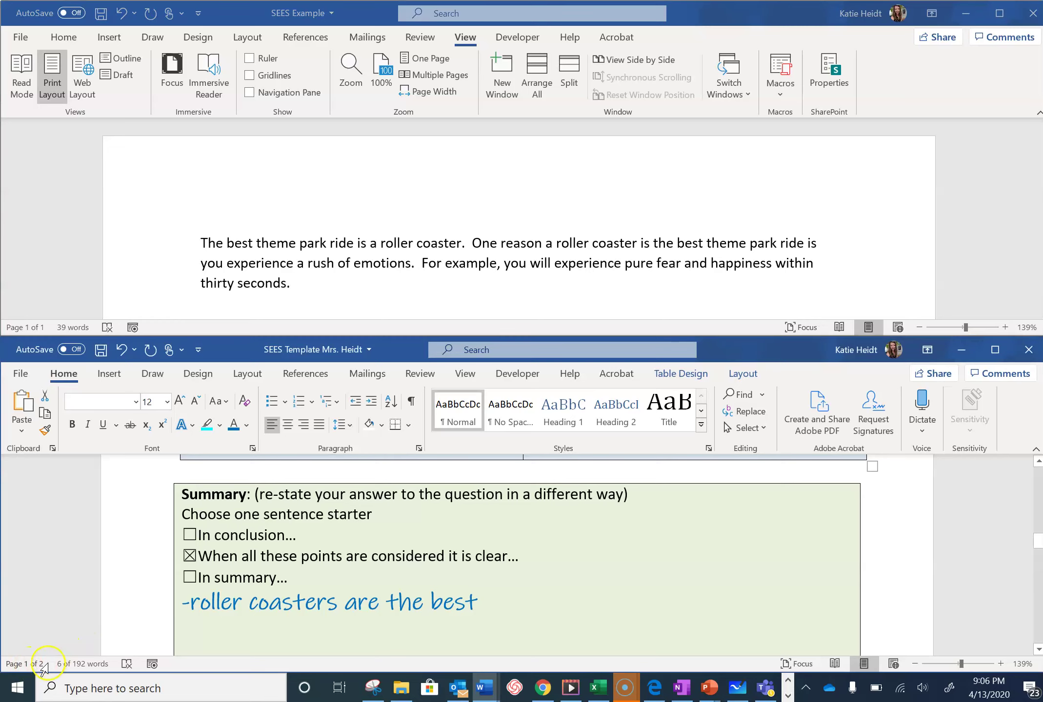